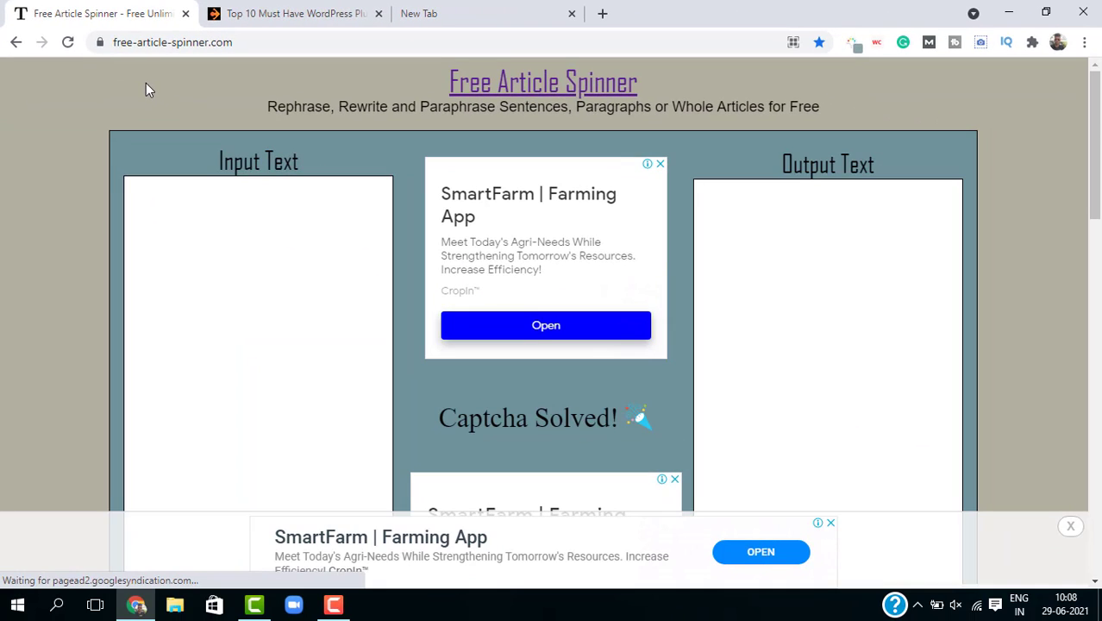
Step: Check the blank Input and Output Text boxes and clear a stray heading selection
click(237, 225)
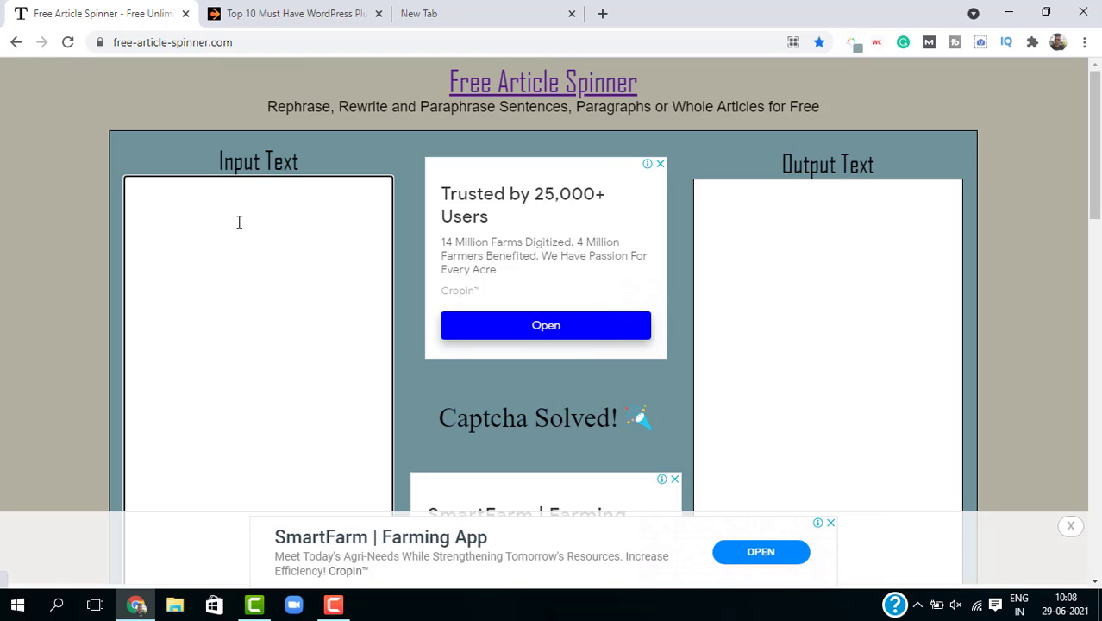
drag(214, 172, 290, 171)
scroll(511, 311, down, 5)
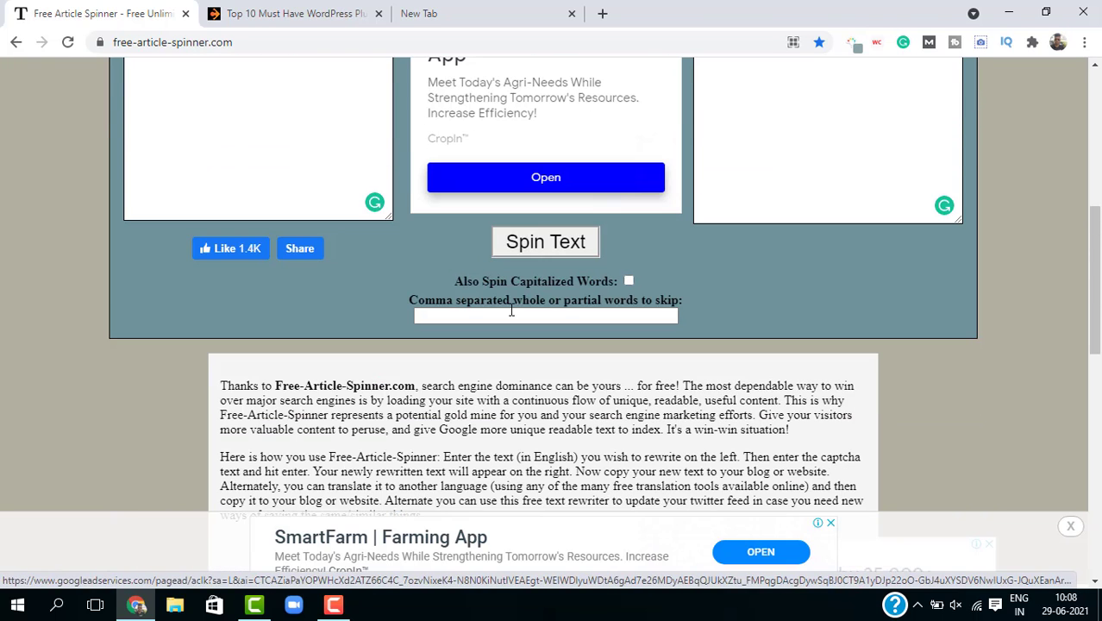
scroll(734, 179, up, 3)
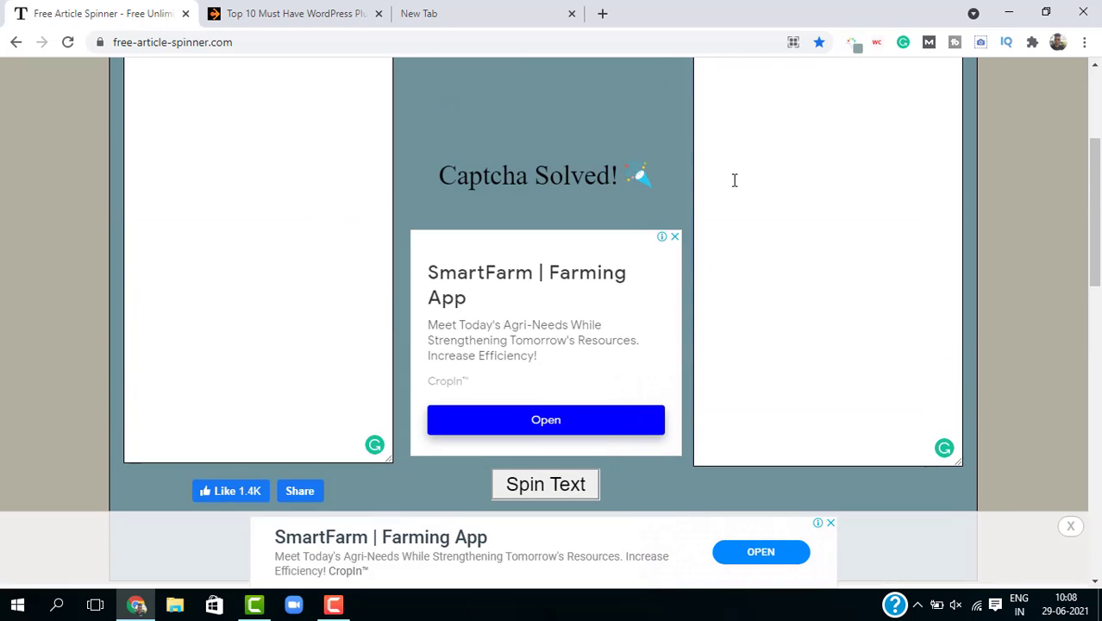
scroll(734, 179, up, 3)
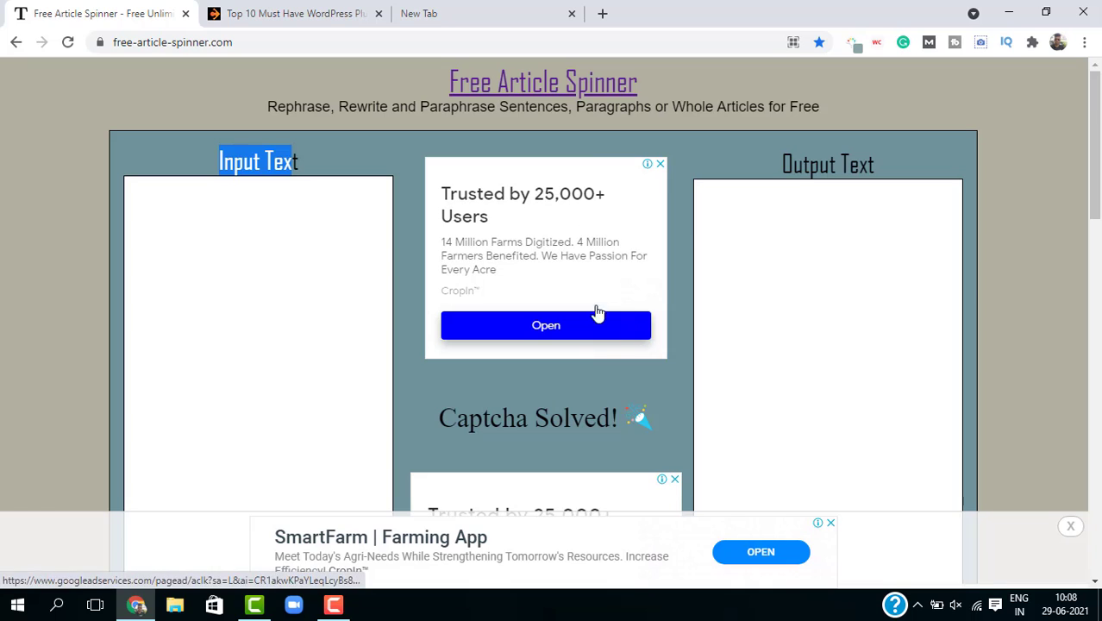
click(369, 169)
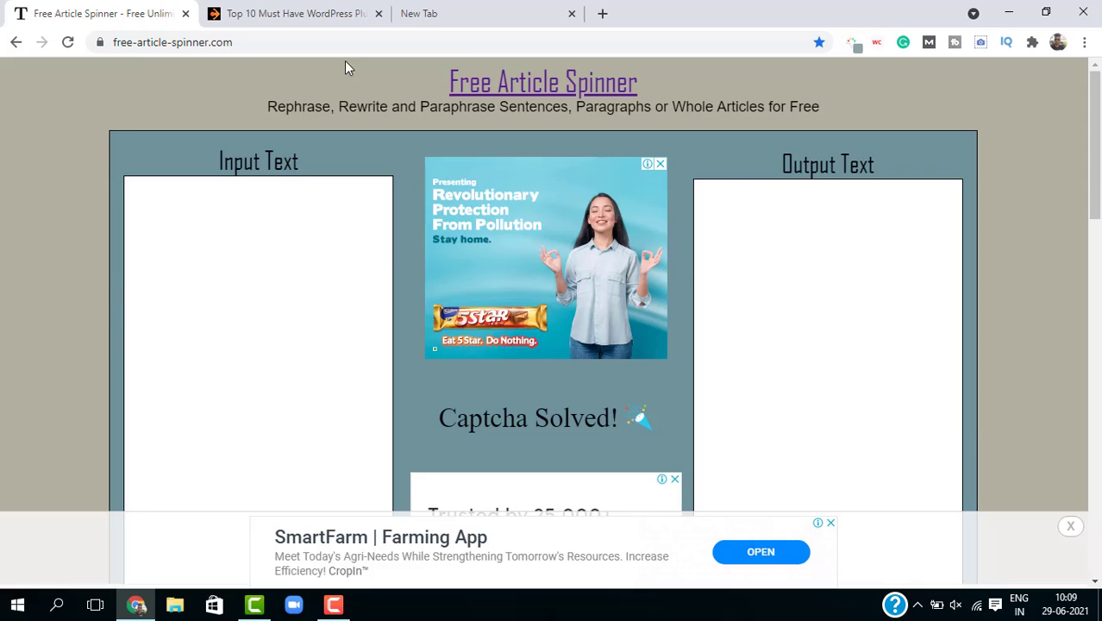
Step: Select the WordPress article's intro paragraphs through the 'What are WordPress Plugins?' section
click(308, 13)
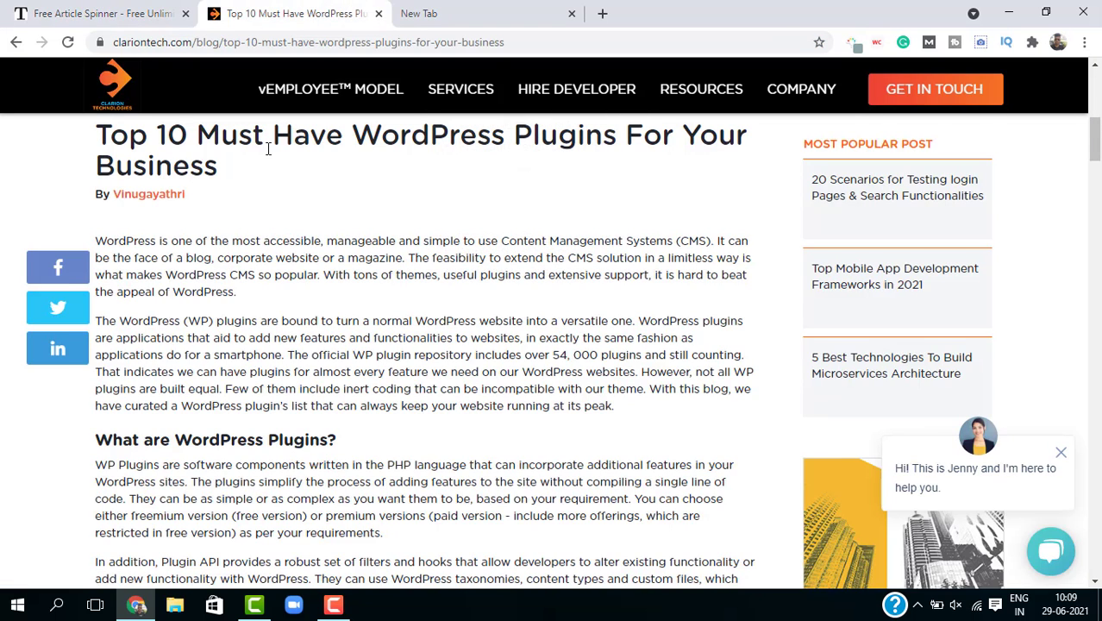
scroll(269, 149, down, 1)
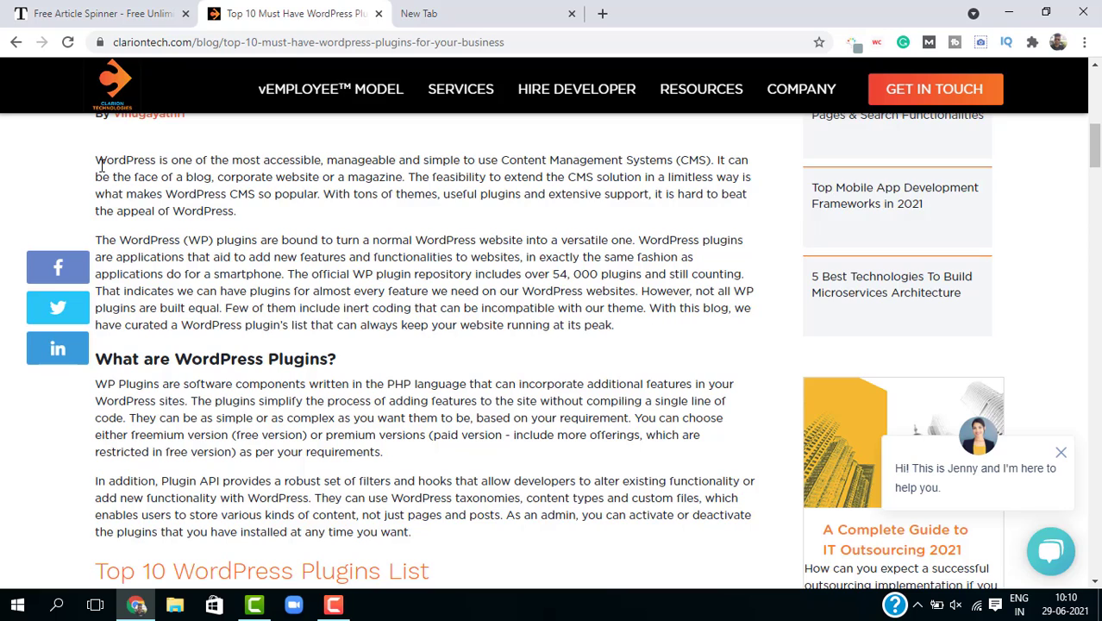
mouse_move(96, 161)
mouse_down()
mouse_move(433, 490)
mouse_move(448, 529)
mouse_up()
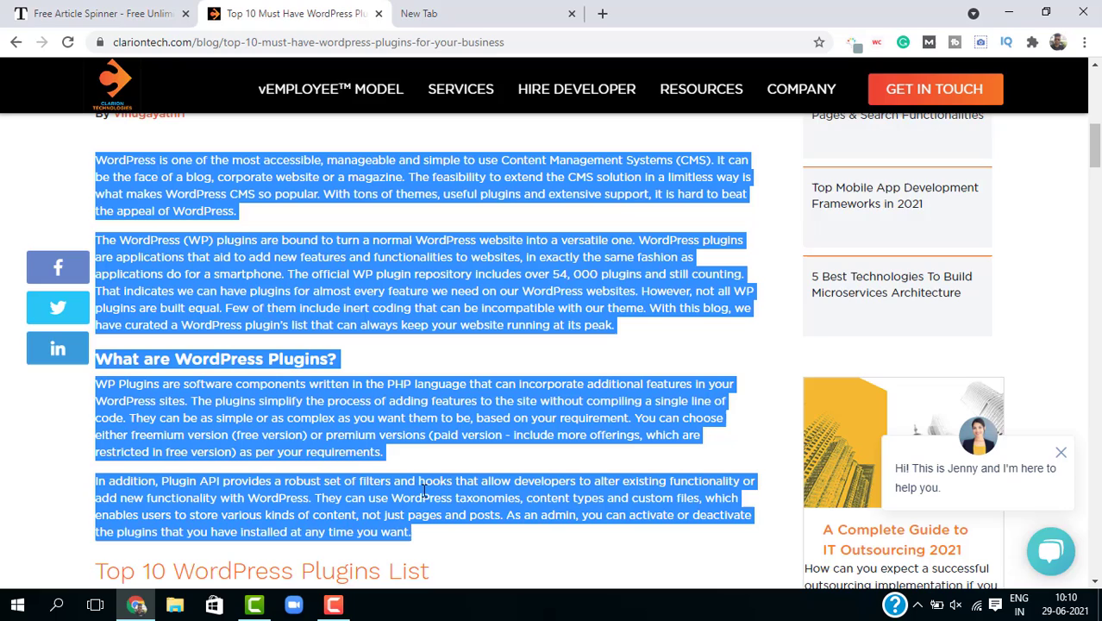
Step: Paste the WordPress article into the Input Text box and spin it into new wording
click(102, 13)
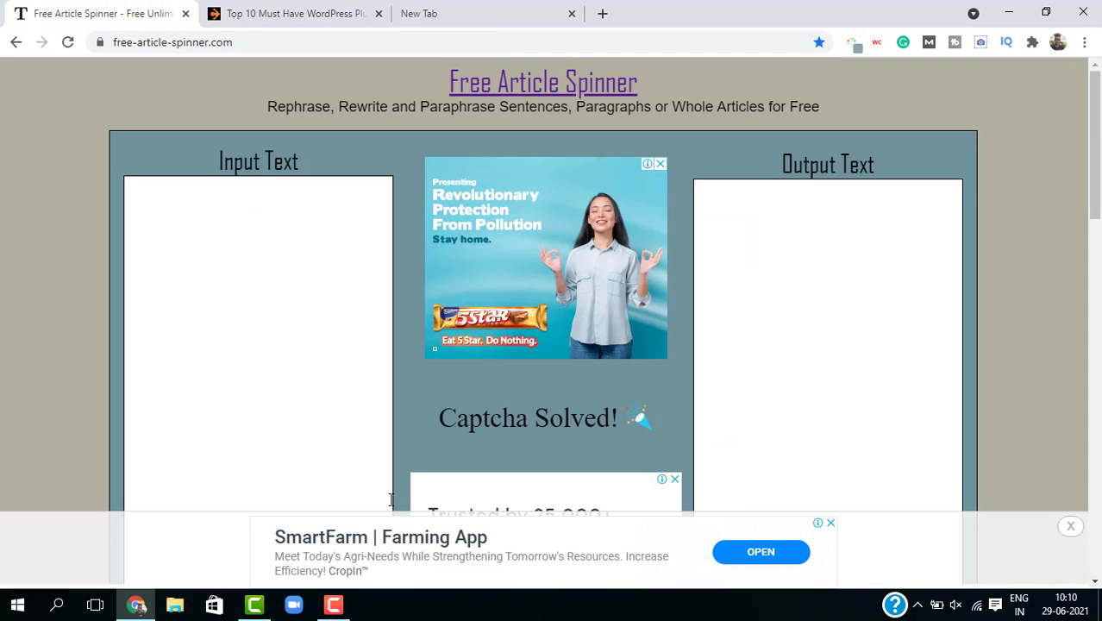
click(306, 347)
key(ctrl+v)
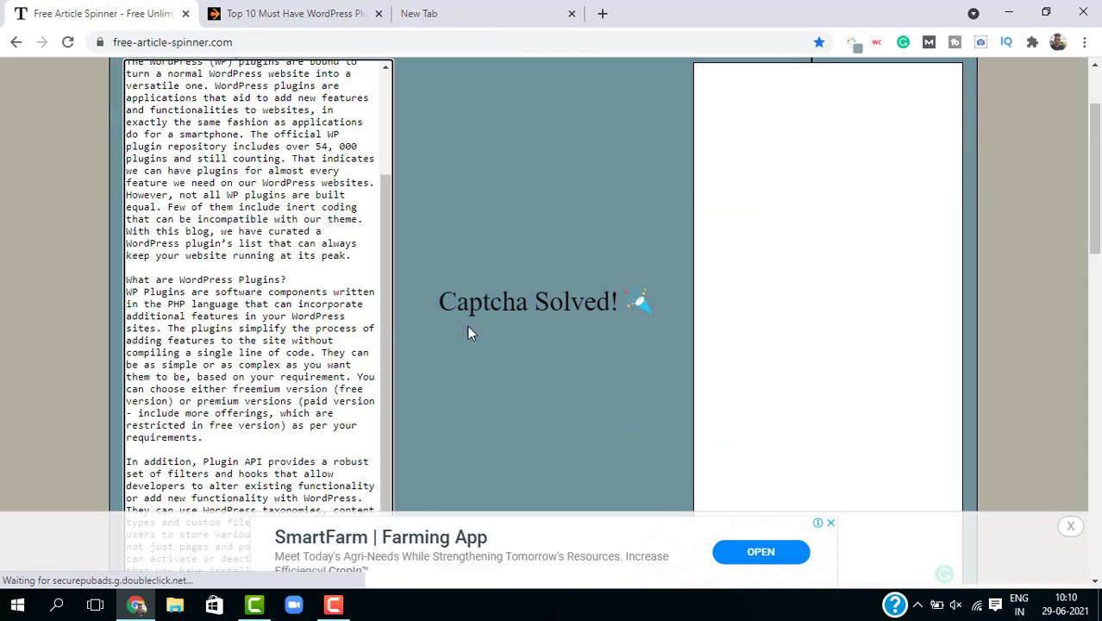
scroll(615, 363, down, 3)
scroll(586, 285, down, 2)
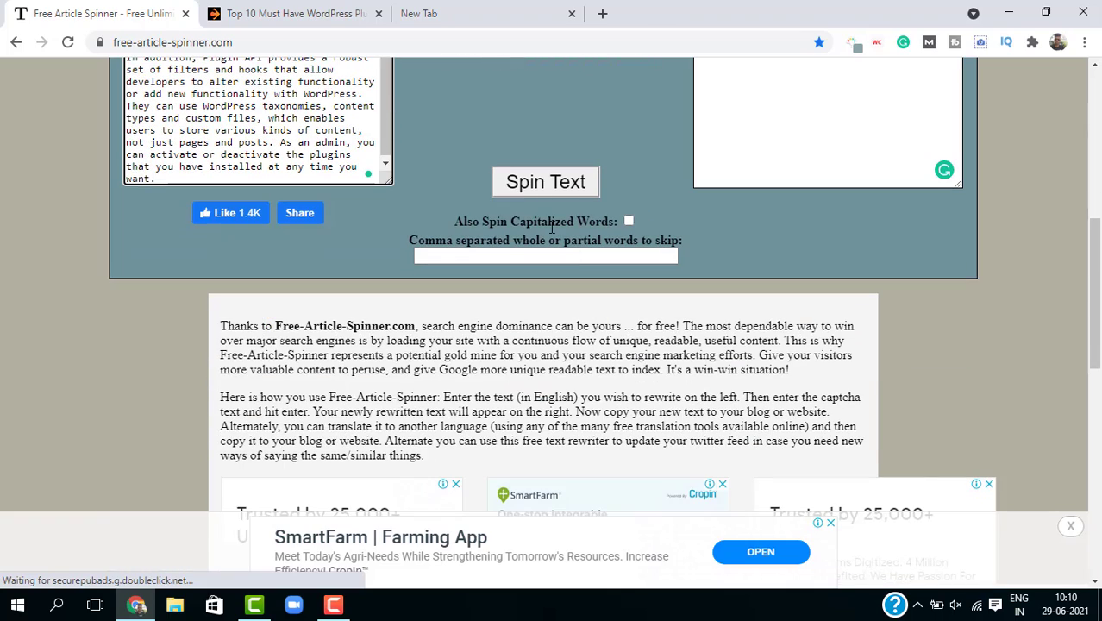
click(545, 183)
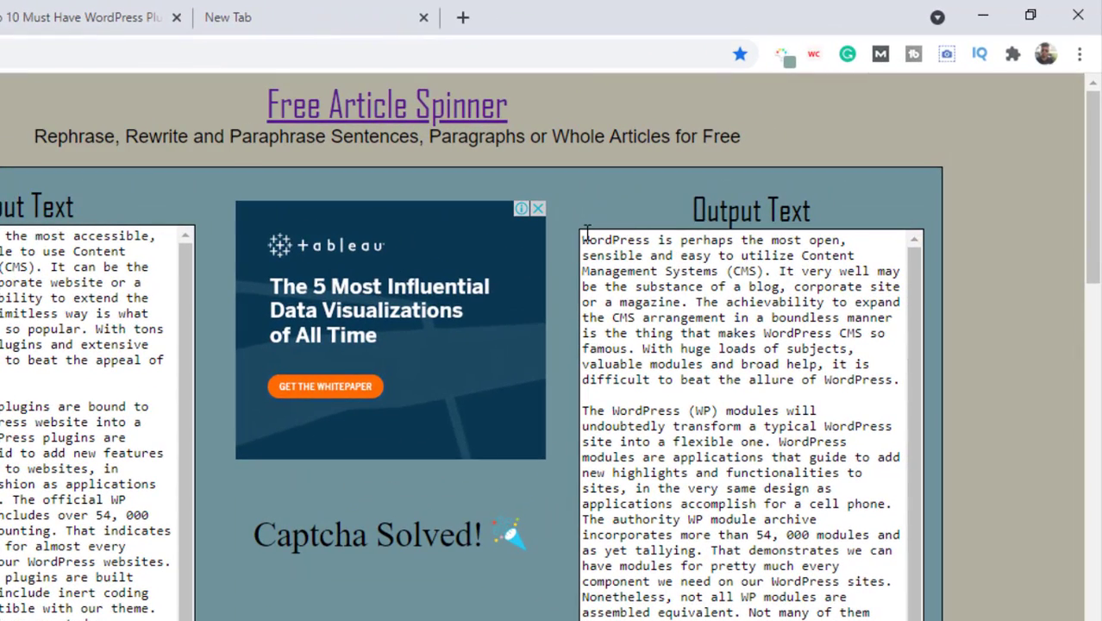
Step: Select all of the reworded text in the Output Text box
click(585, 240)
click(658, 240)
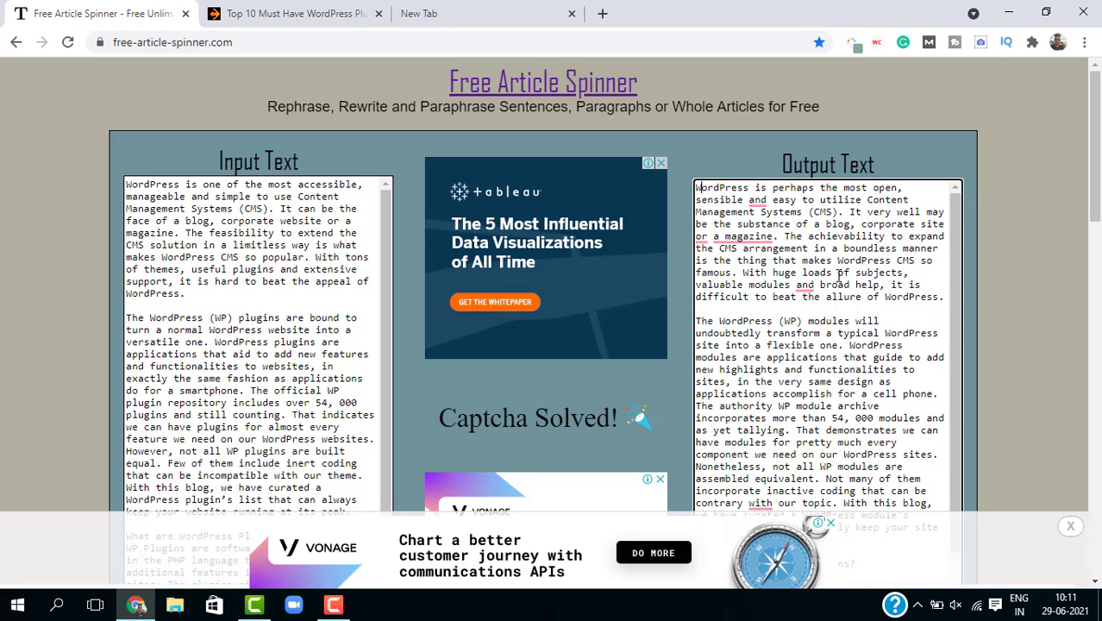
key(ctrl+a)
click(772, 253)
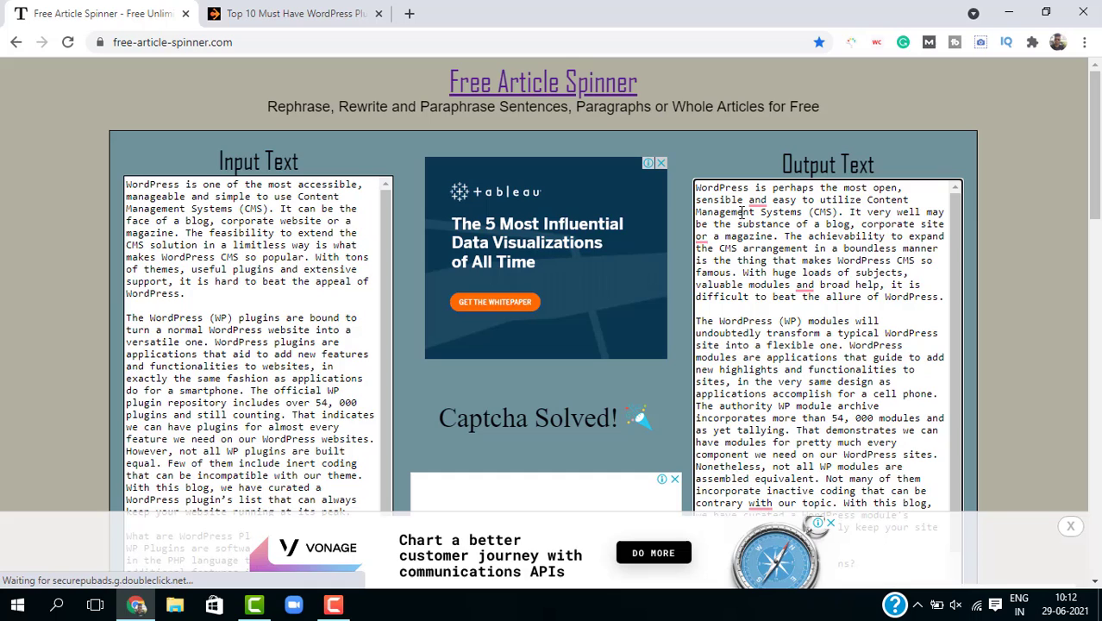
key(ctrl+a)
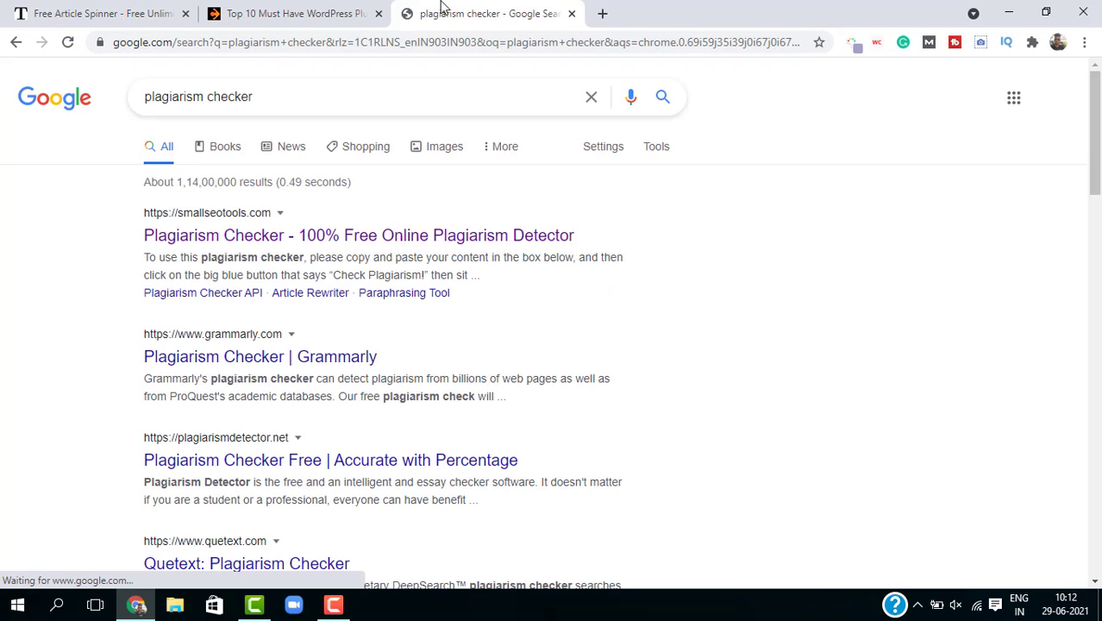
Step: Scroll the plagiarism checker search results down to the Duplichecker entry
scroll(468, 377, down, 2)
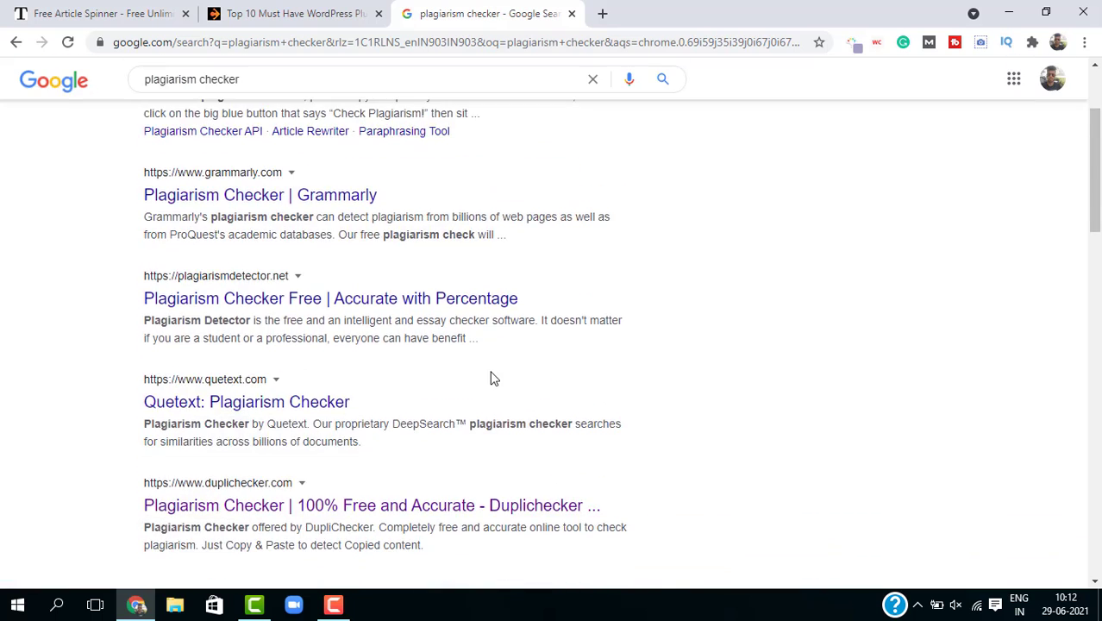
scroll(492, 376, down, 2)
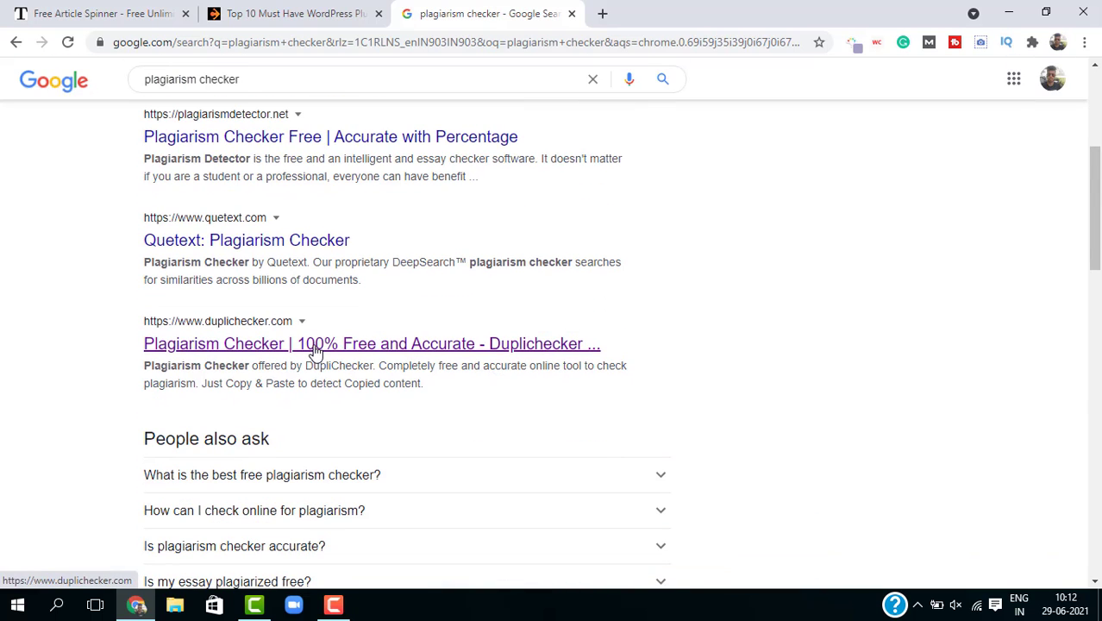
Step: Paste the reworded article into Duplichecker and run the plagiarism check
click(315, 351)
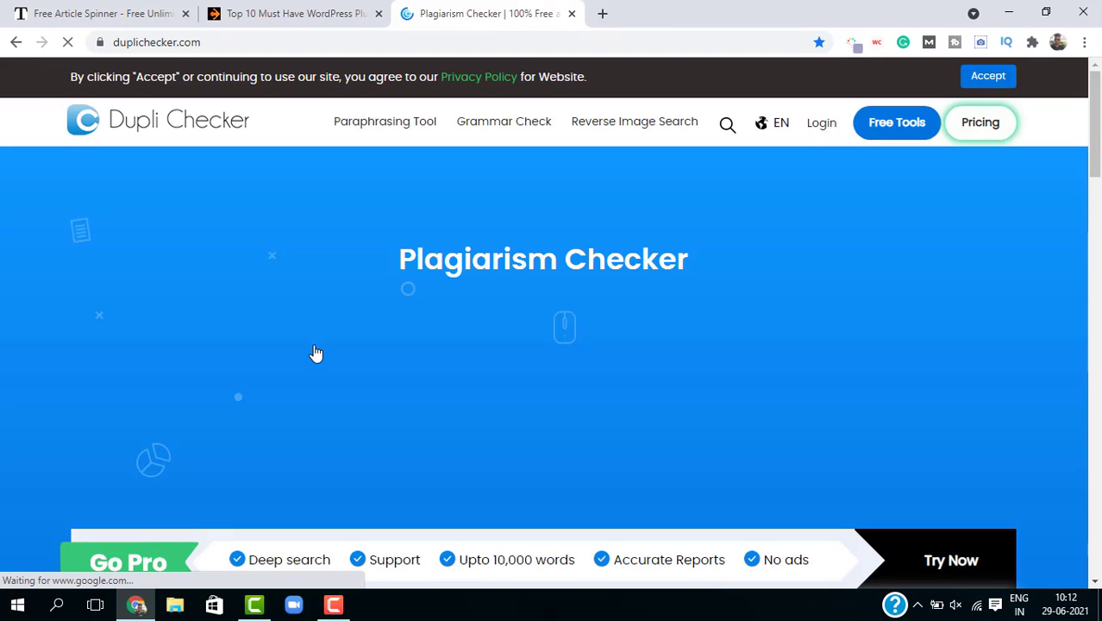
scroll(607, 396, down, 5)
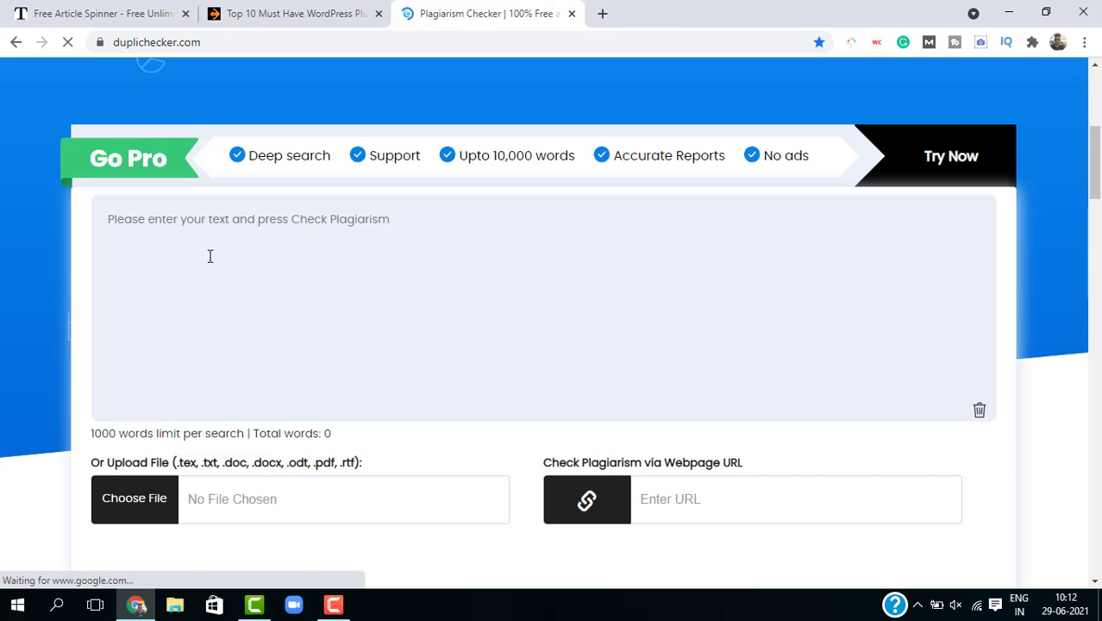
click(209, 257)
key(ctrl+v)
scroll(494, 473, down, 3)
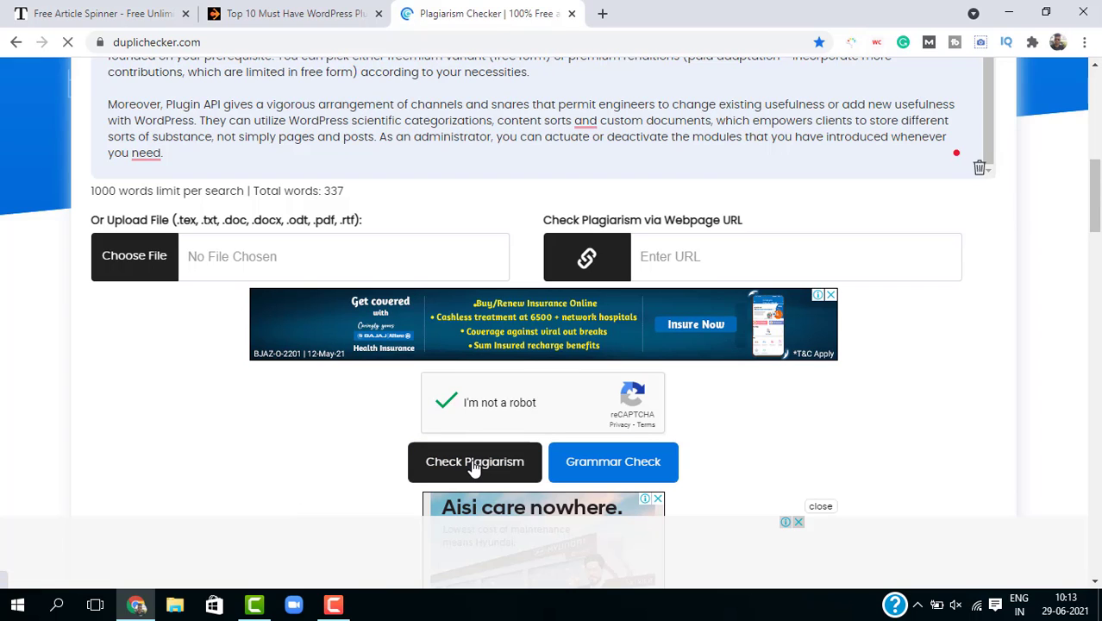
click(474, 464)
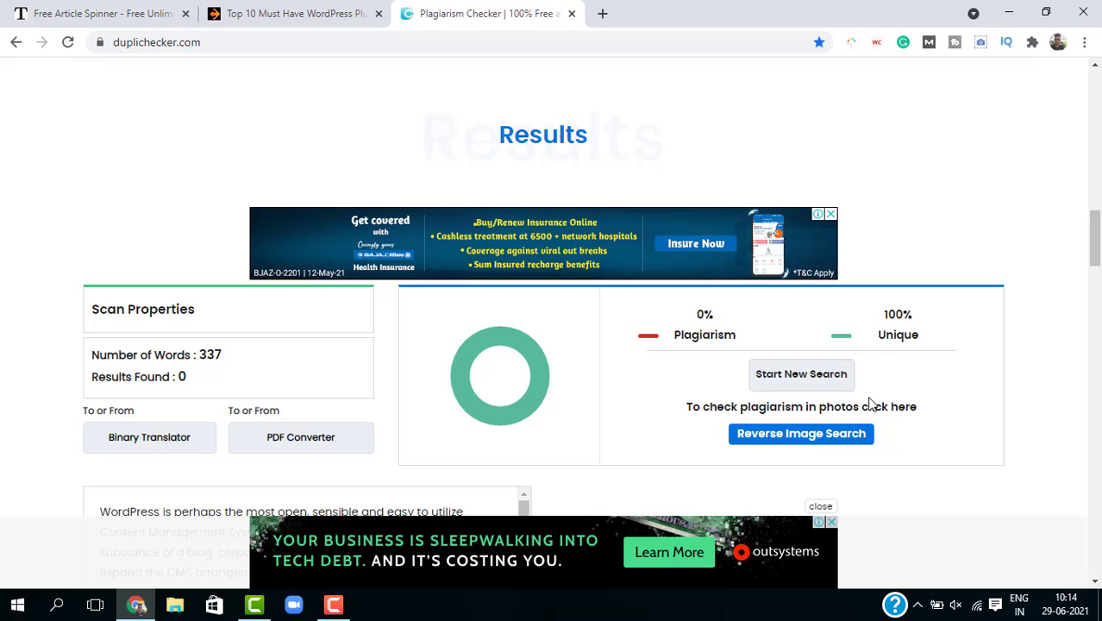
scroll(298, 411, down, 2)
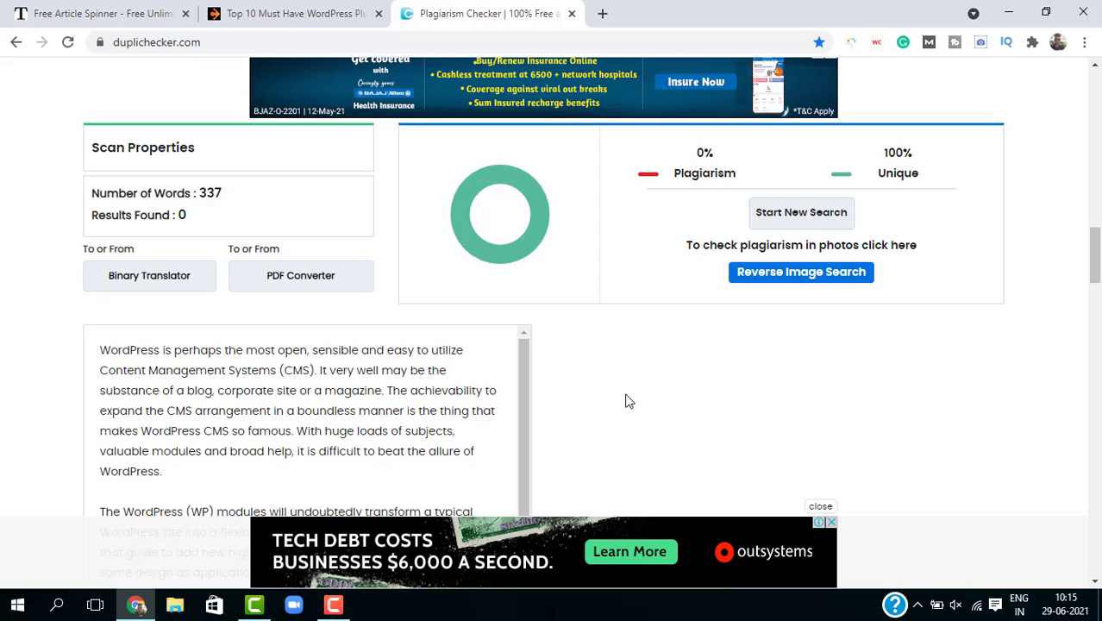
Step: Return to the spinner and place the cursor in the original article input
key(ctrl+1)
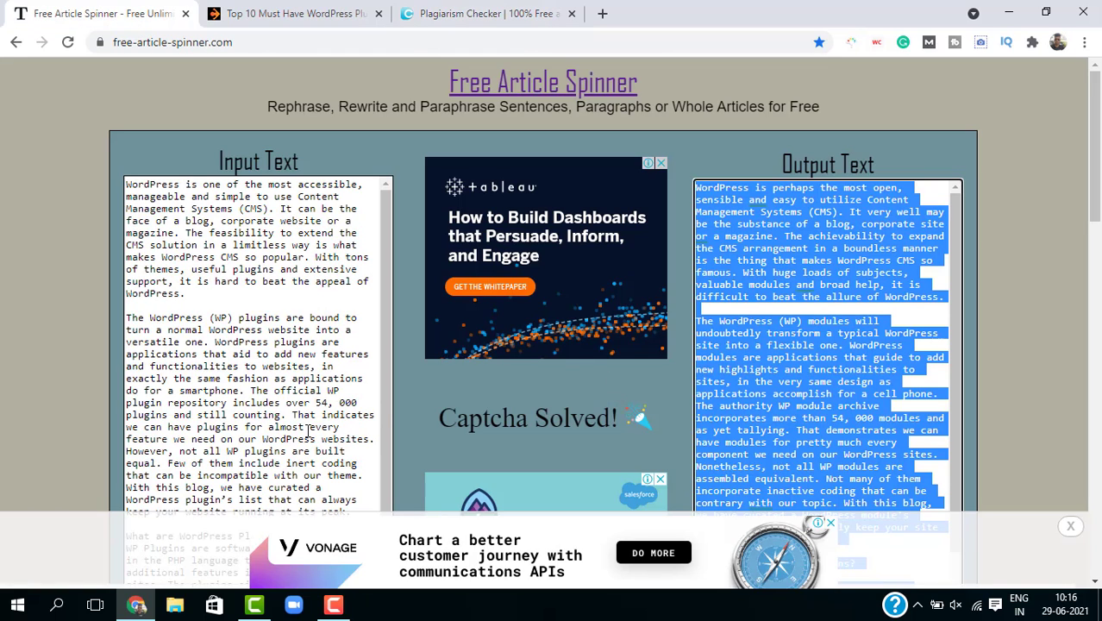
click(184, 280)
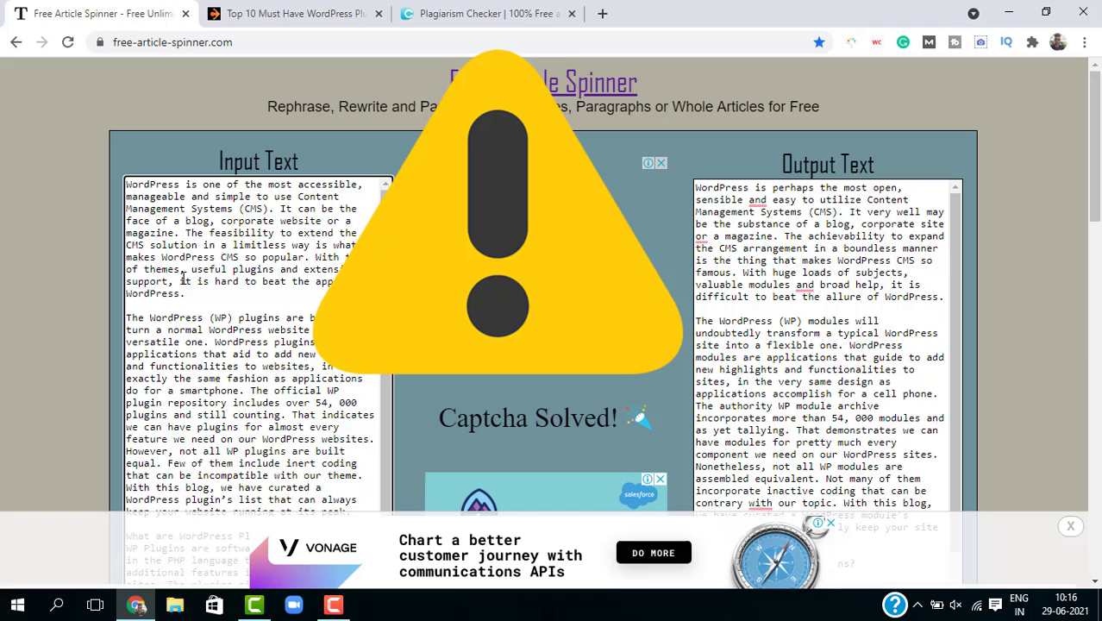